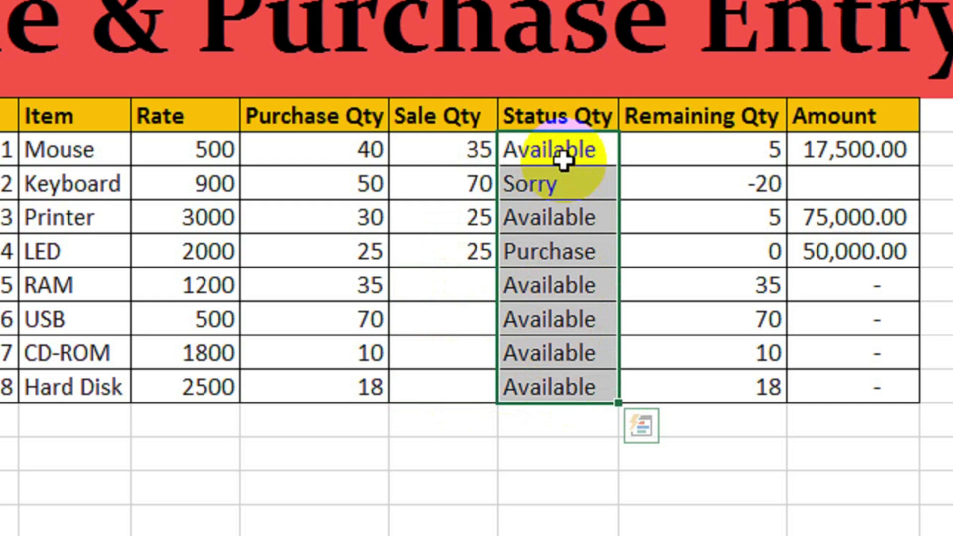
Start a new conditional formatting rule for the Status Qty cells L7:L14, using a formula to determine which cells to format
click(458, 297)
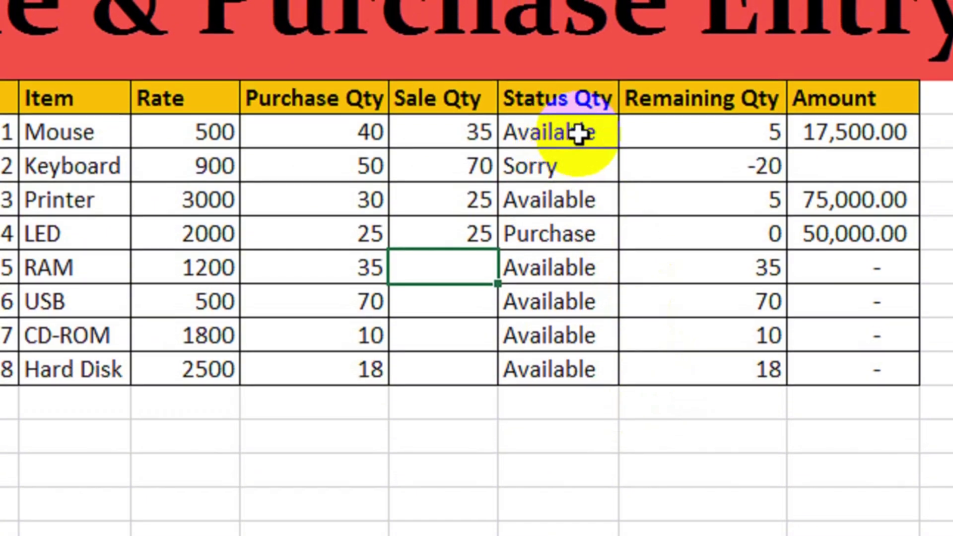
drag(578, 133, 571, 370)
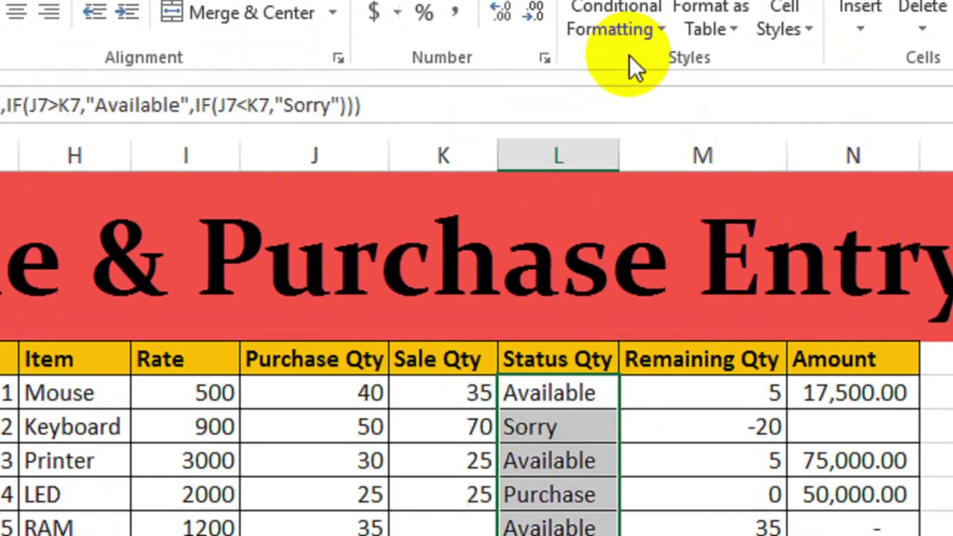
click(636, 101)
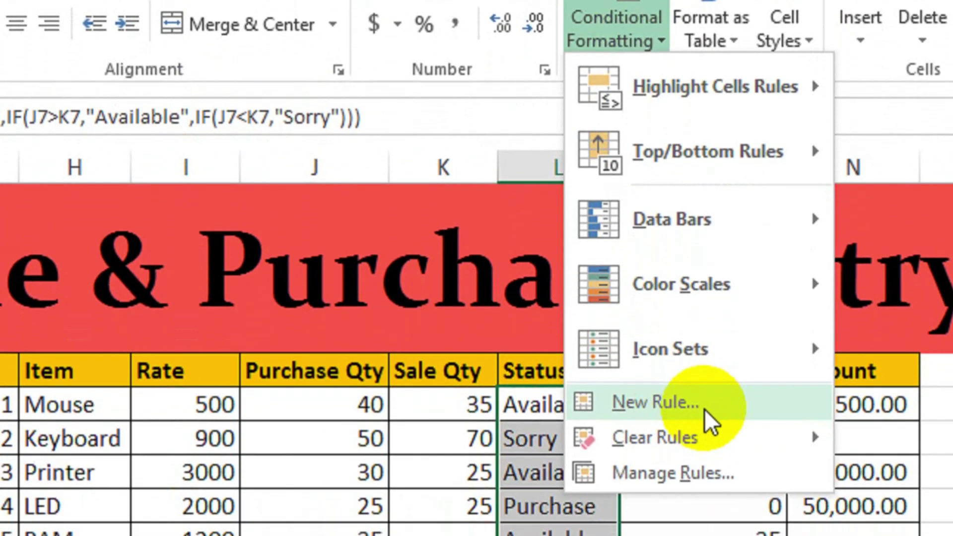
click(709, 403)
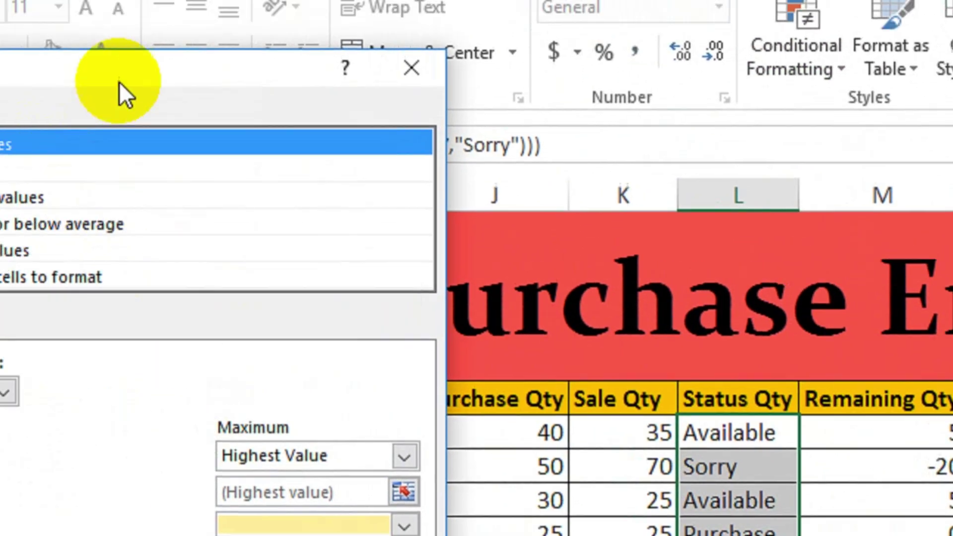
drag(119, 81, 226, 104)
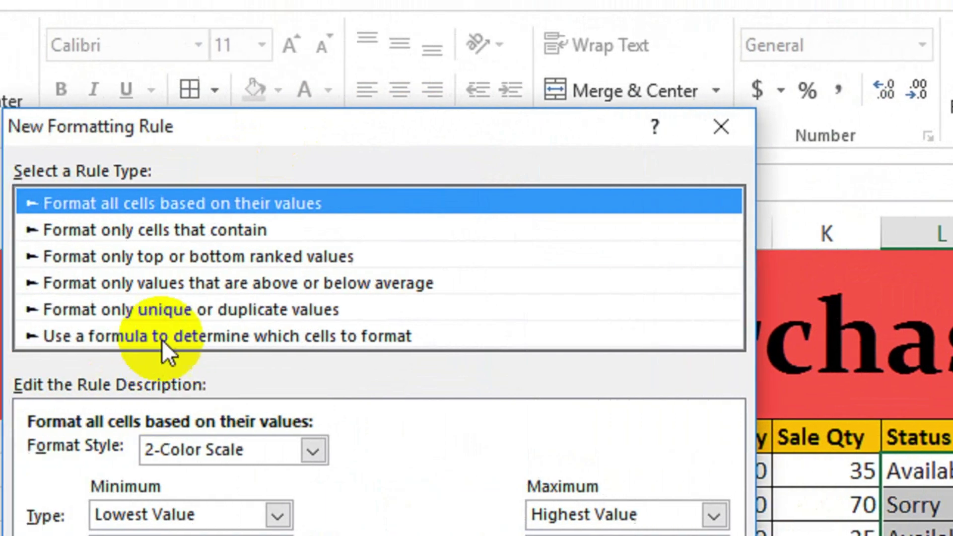
click(199, 336)
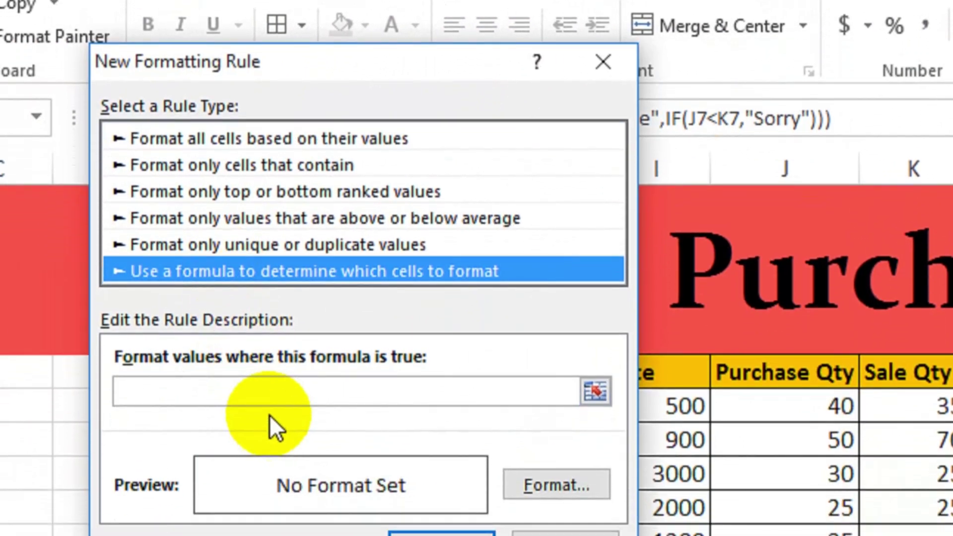
Enter the rule formula =($K$7=N($K$7), referencing the first Sale Qty cell
click(222, 394)
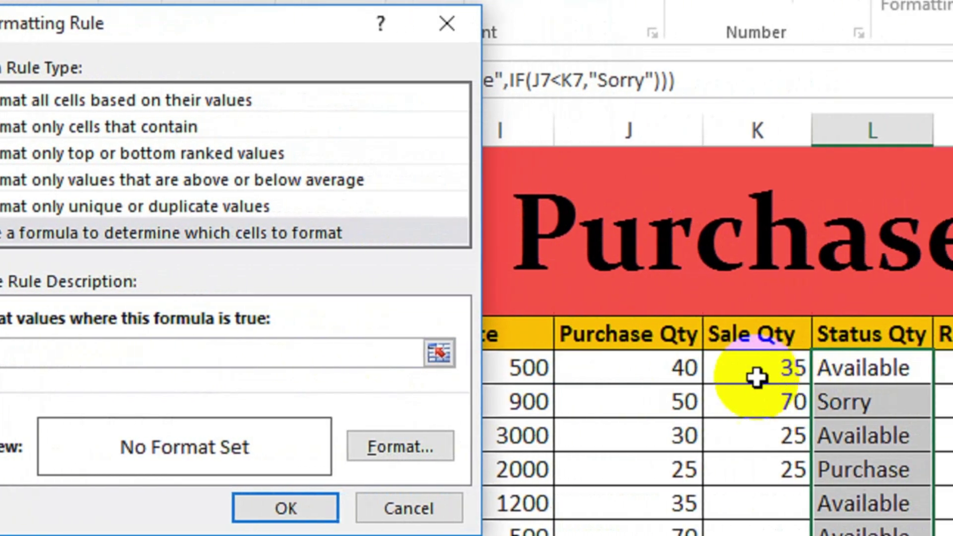
click(936, 373)
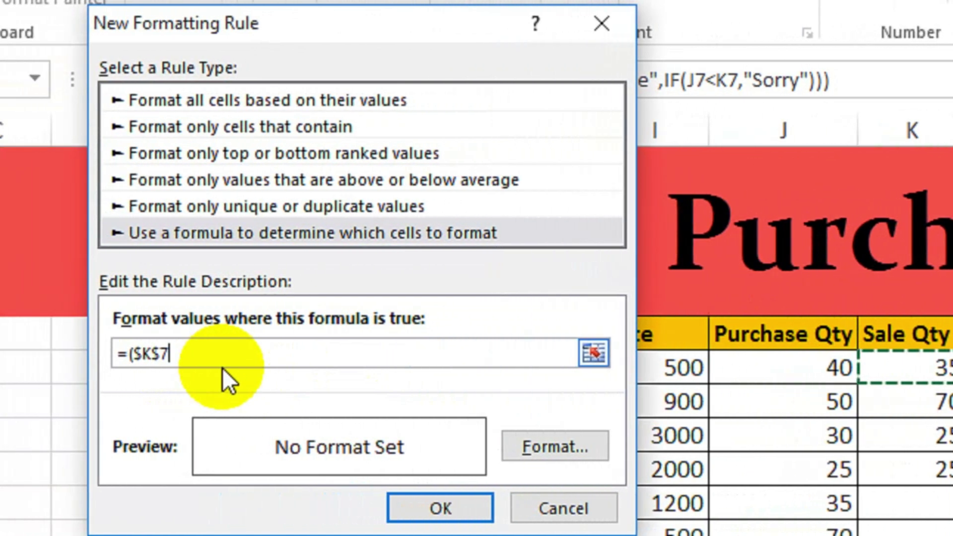
text(=)
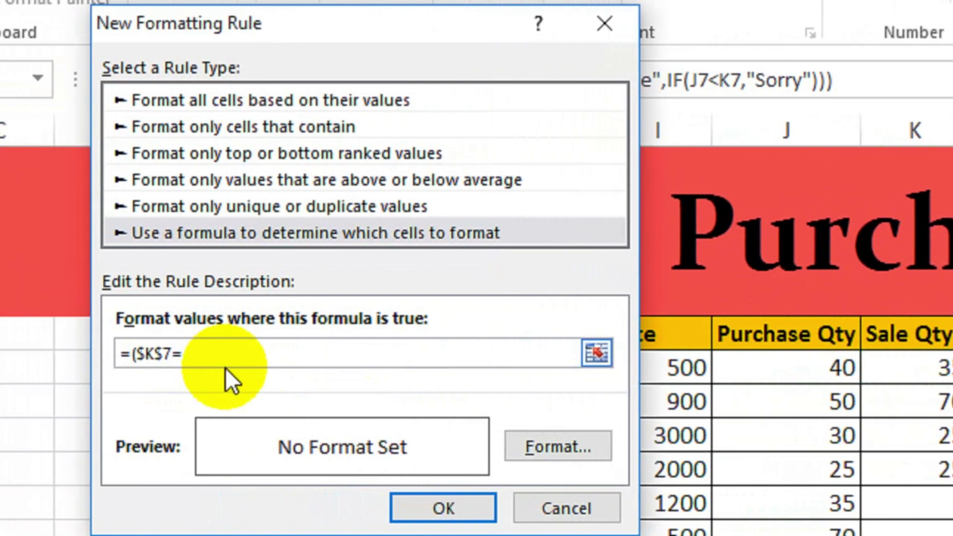
text(N)
text(()
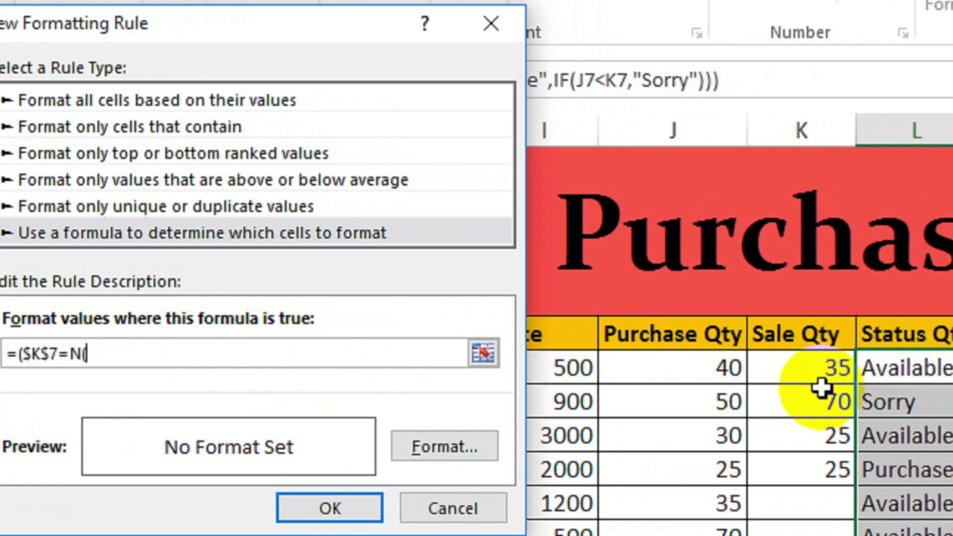
click(755, 377)
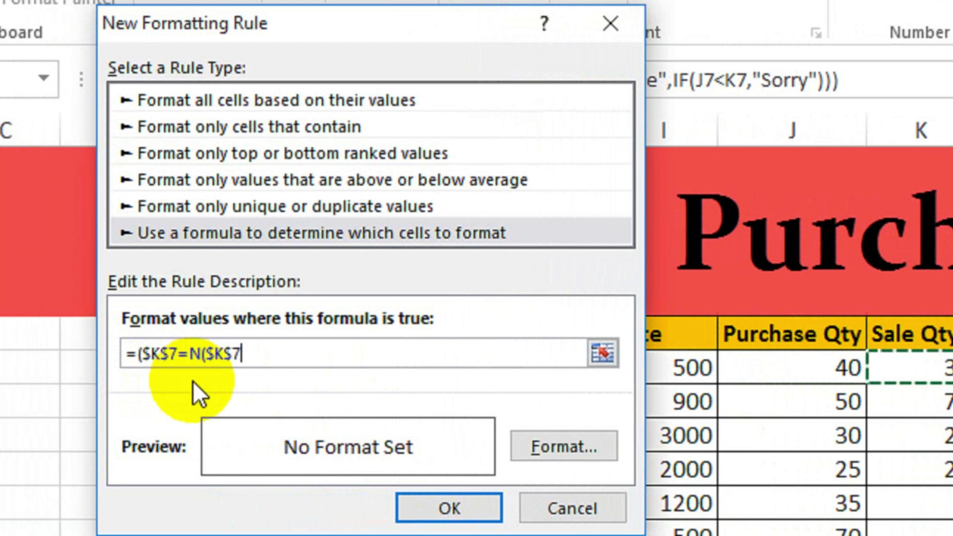
text())
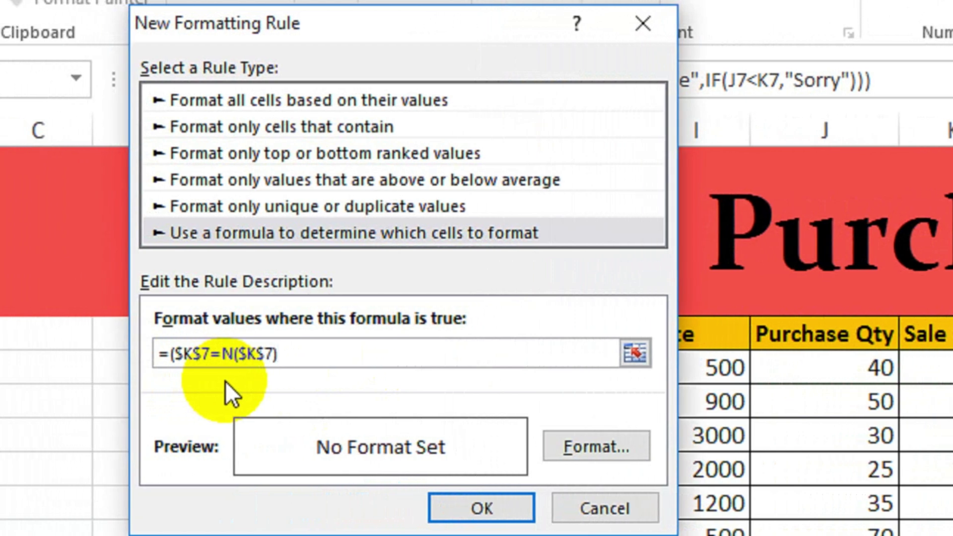
Make the row references in the rule formula relative so it reads =($K7=N($K7)
click(200, 353)
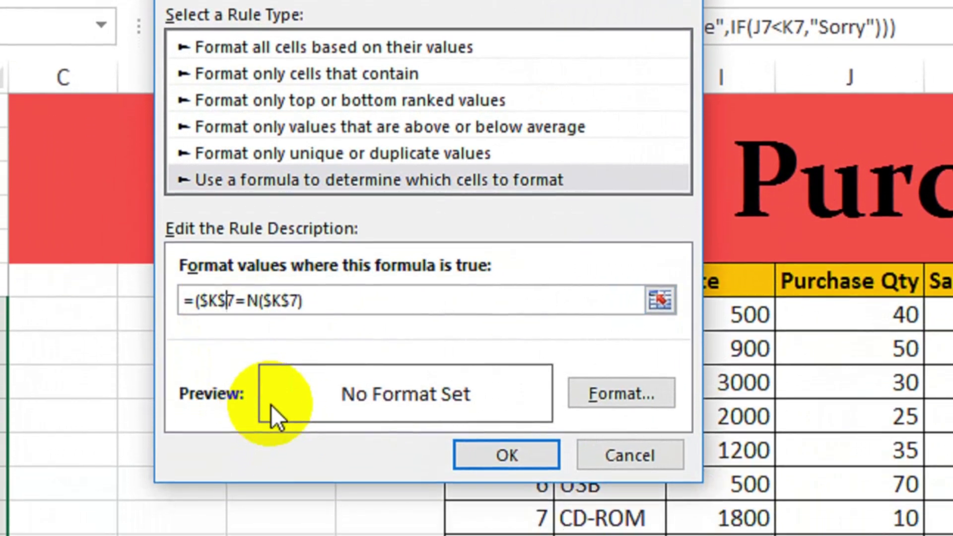
key(BackSpace)
click(286, 300)
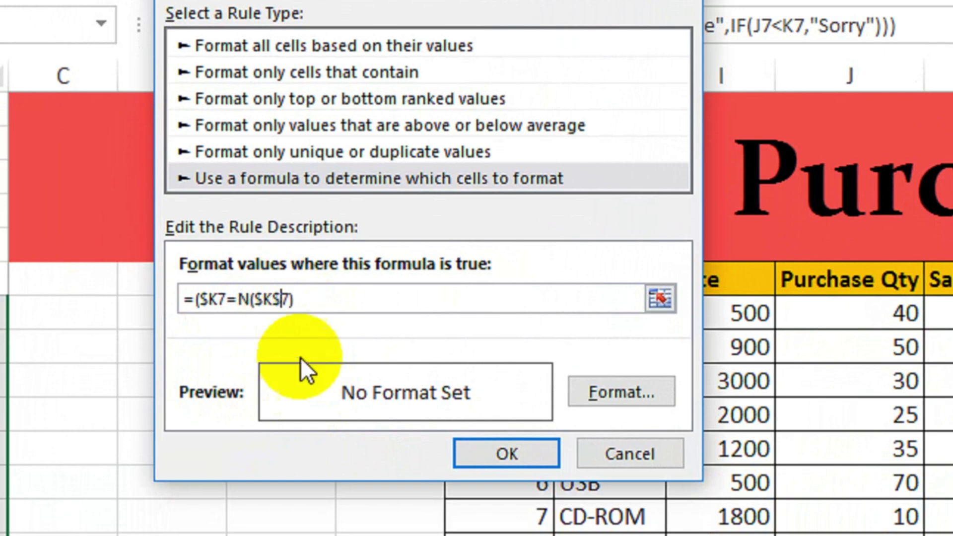
key(BackSpace)
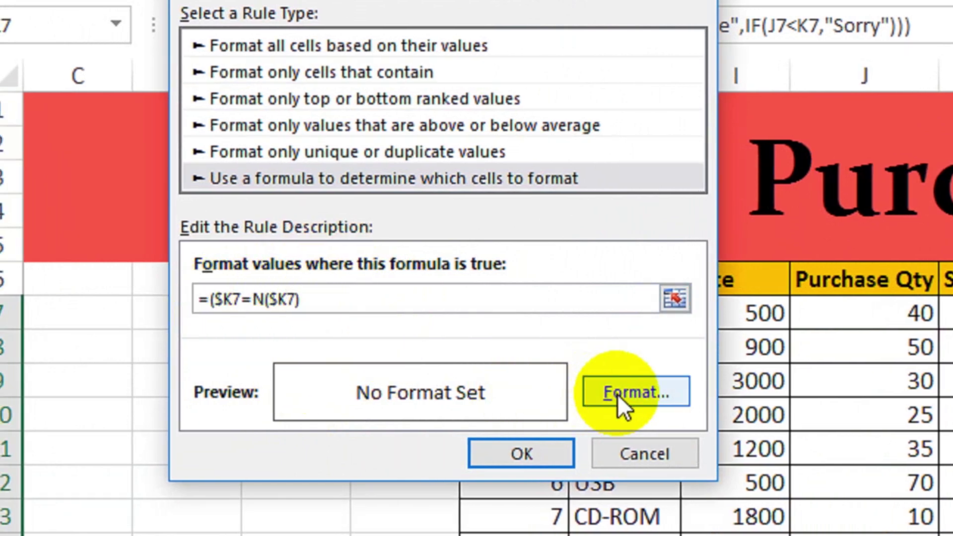
Set the rule's format to a green font color
click(618, 394)
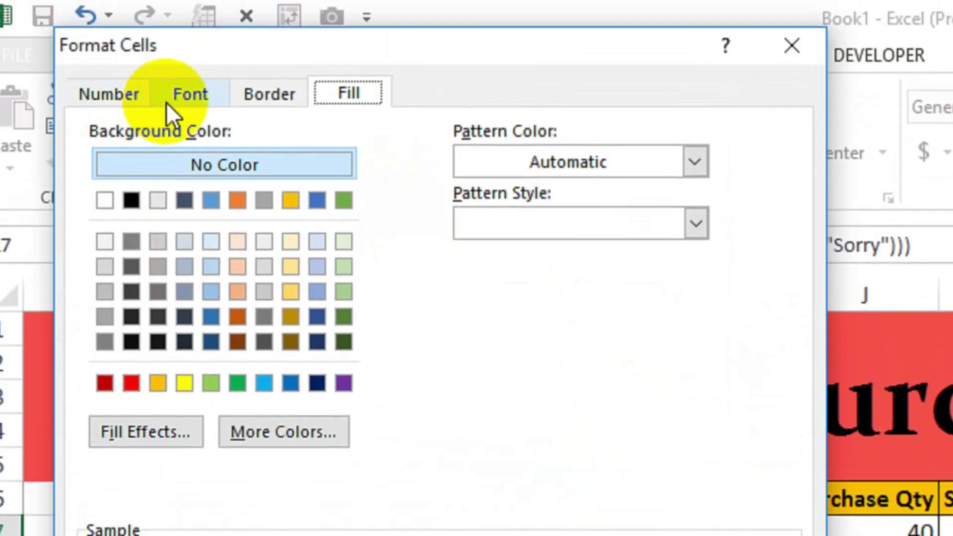
click(171, 102)
click(634, 338)
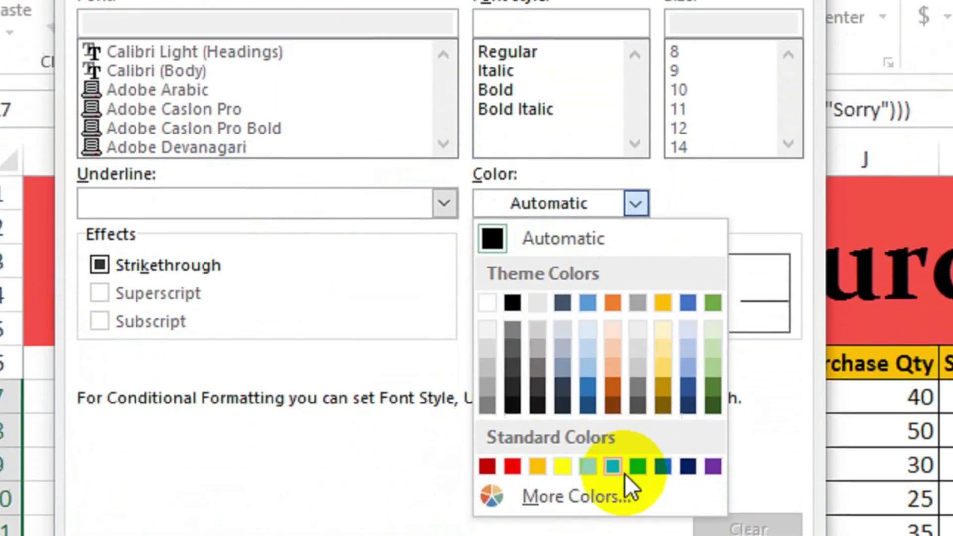
click(638, 467)
click(649, 457)
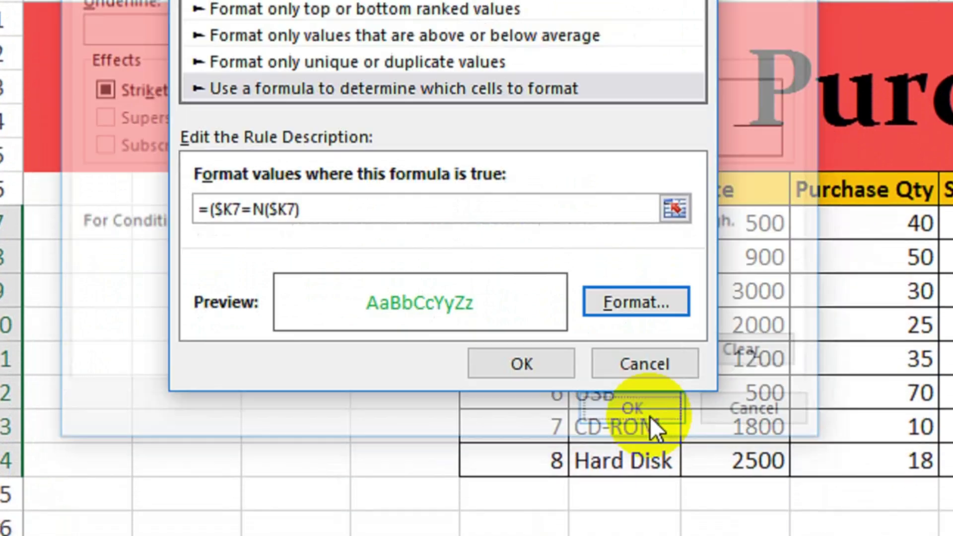
Complete the rule formula with its closing parenthesis as =($K7=N($K7)) and apply the rule
click(546, 363)
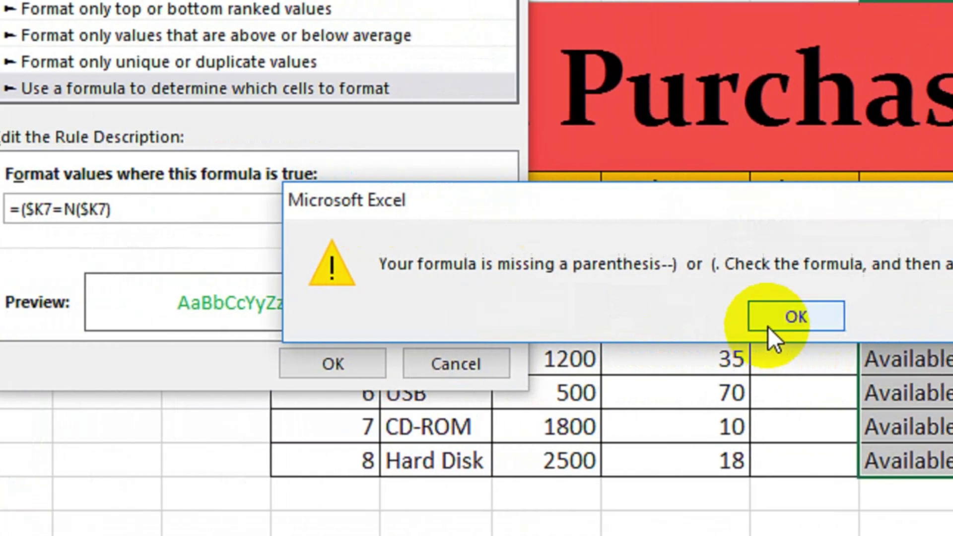
click(794, 316)
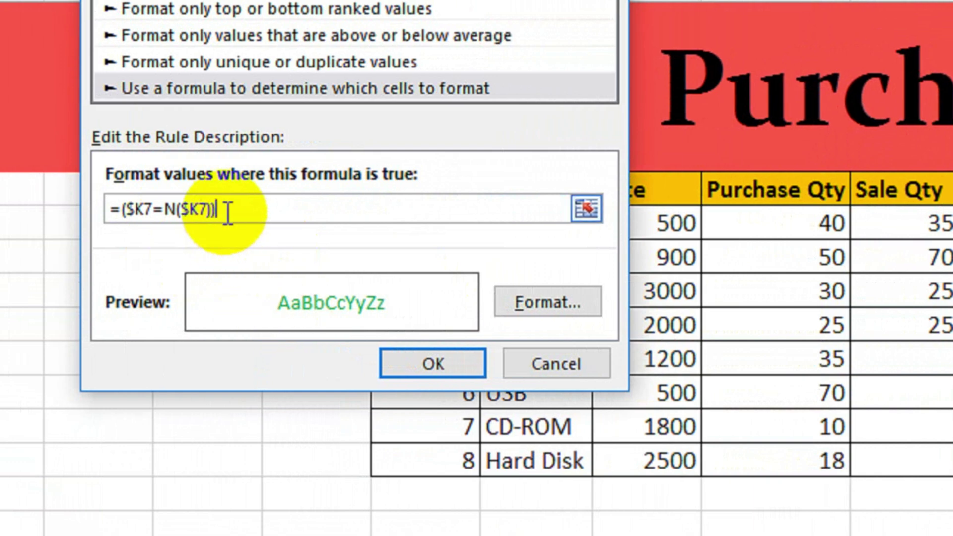
click(450, 359)
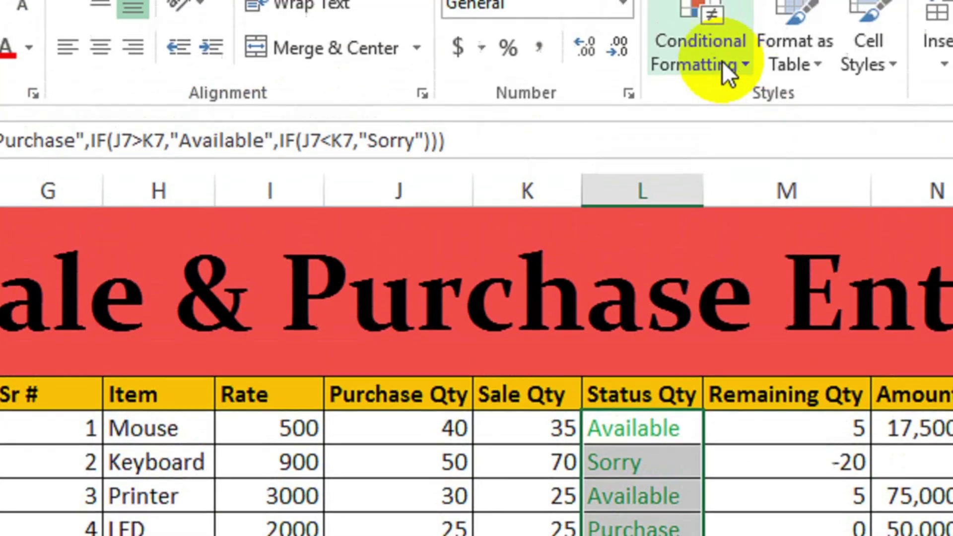
Start a second conditional formatting rule for the selected Status Qty cells, again based on a formula
click(722, 61)
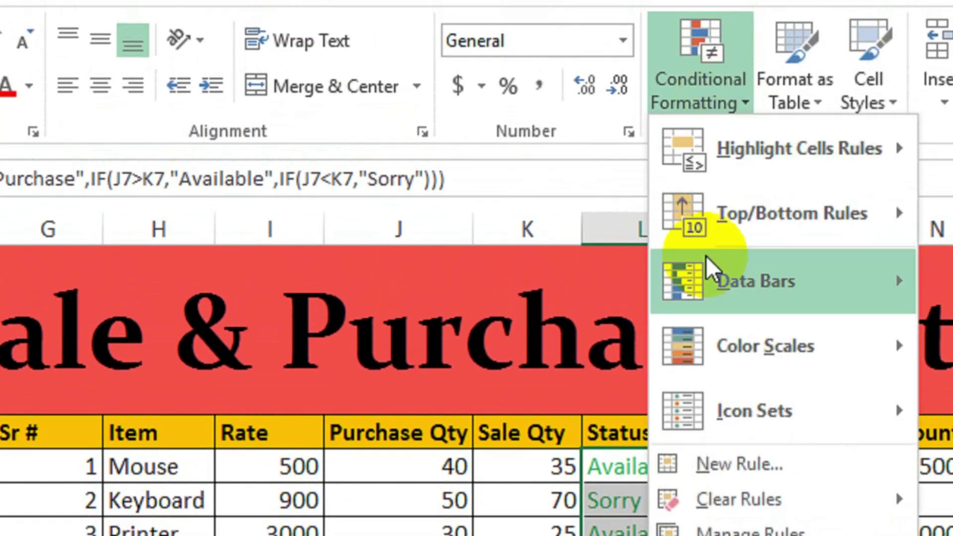
click(734, 439)
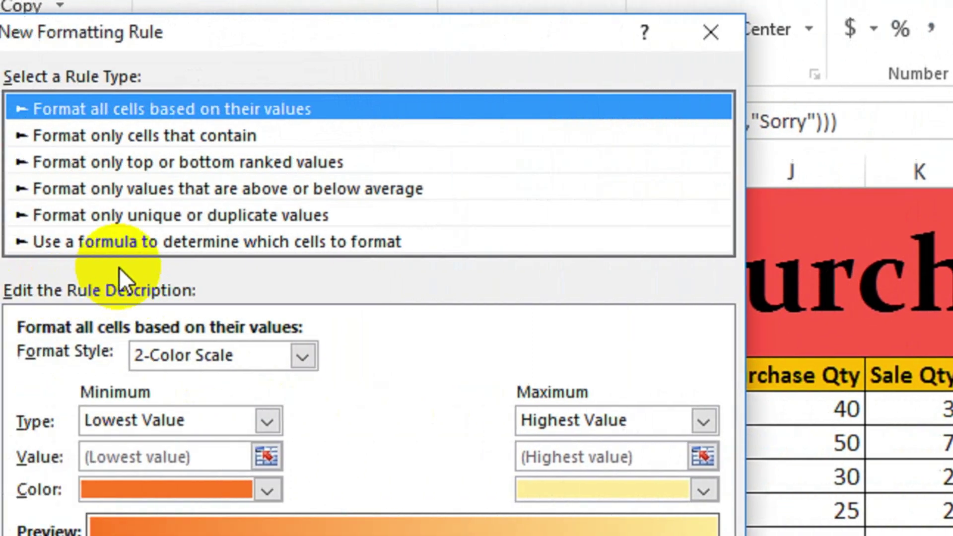
click(118, 243)
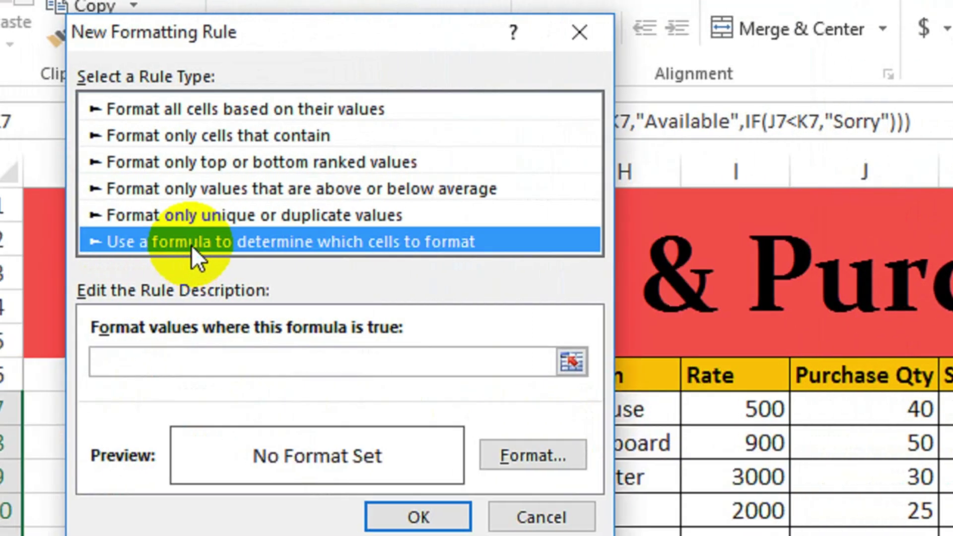
Enter the second rule's formula =$K$7=T($K$7)), referencing the first Sale Qty cell
click(142, 360)
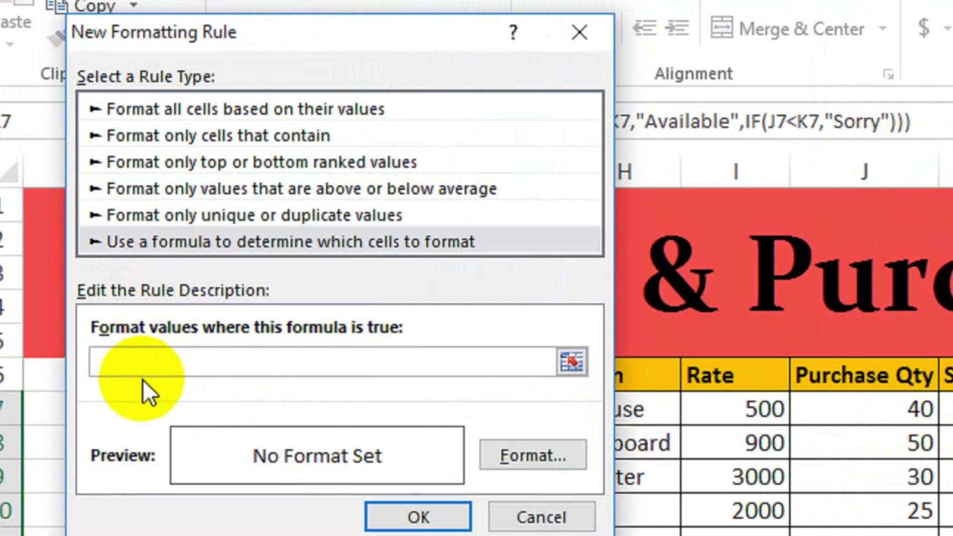
text(=)
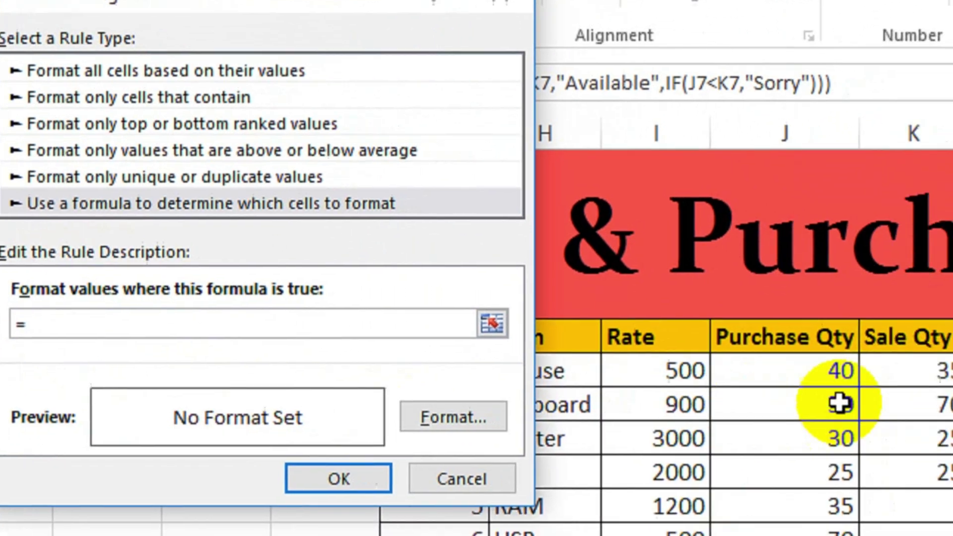
click(952, 419)
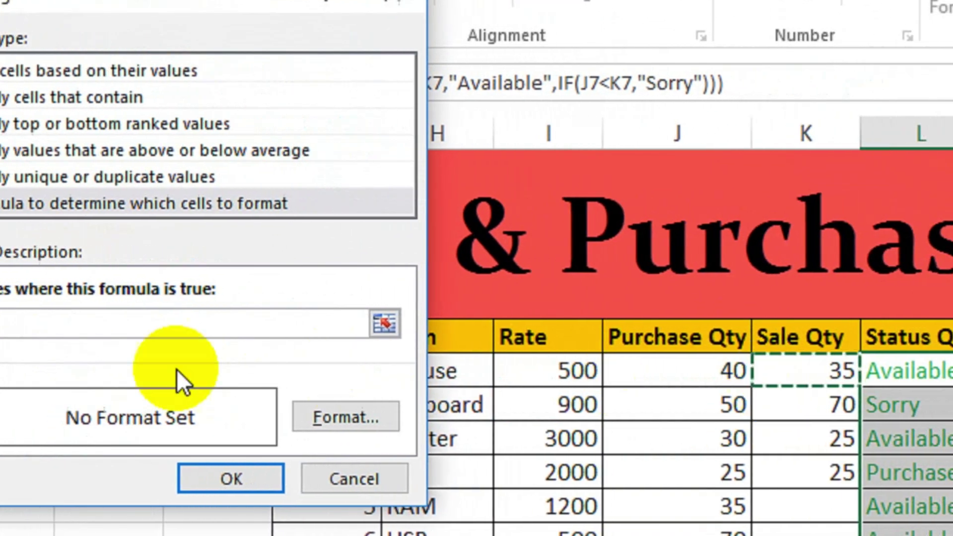
text(=)
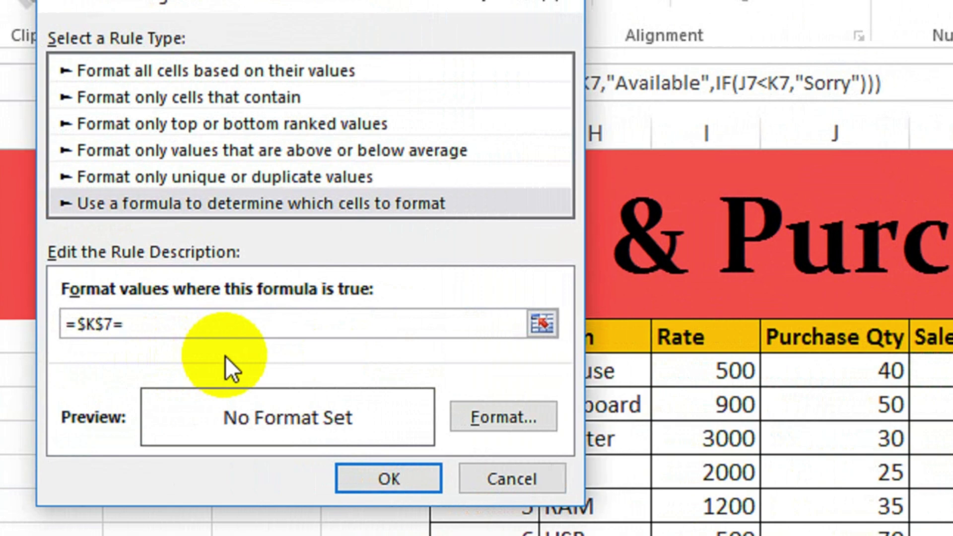
text(T()
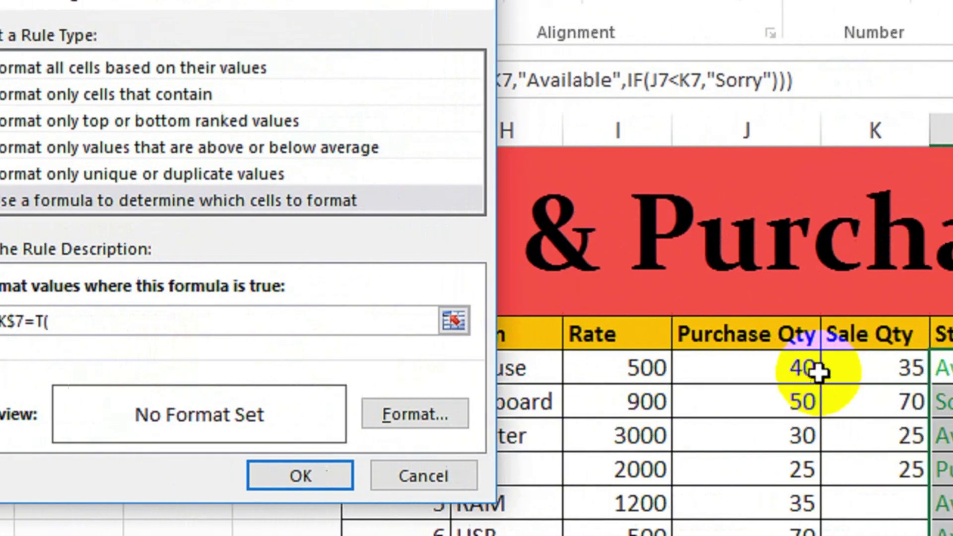
click(937, 372)
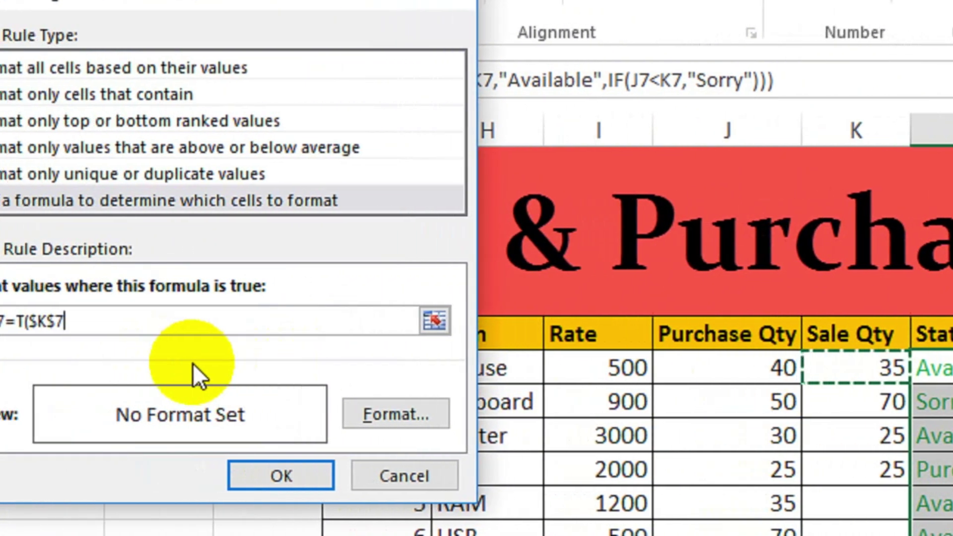
text())
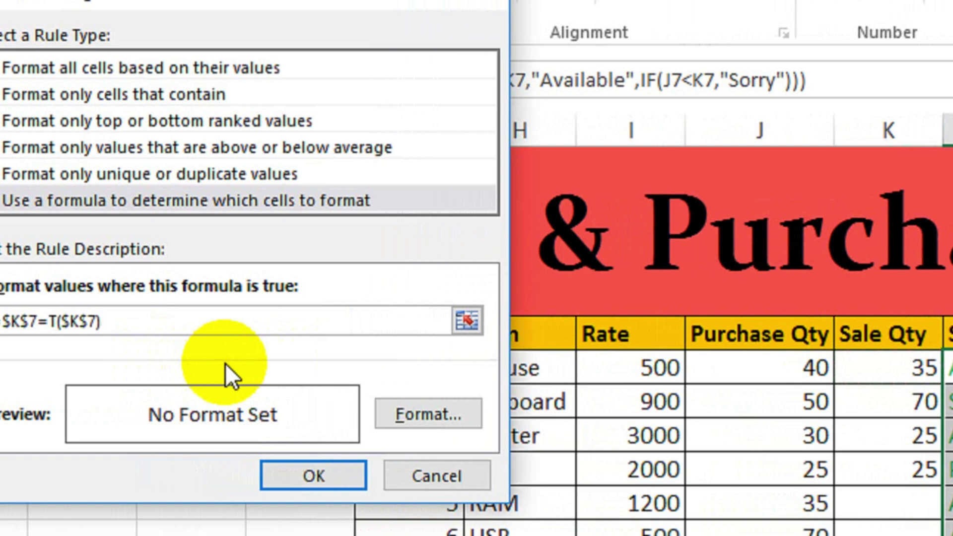
text())
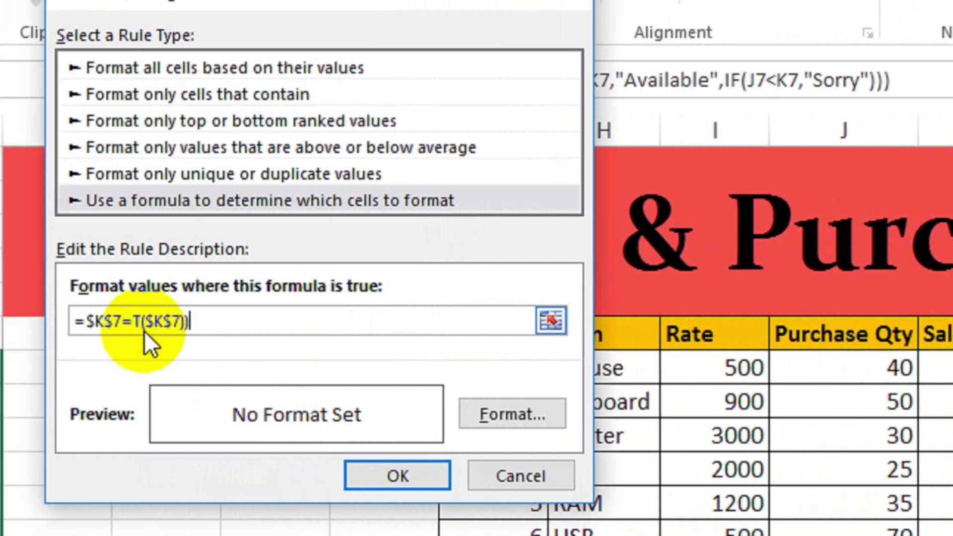
Make both row references in the second rule's formula relative so it reads =$K7=T($K7))
click(112, 321)
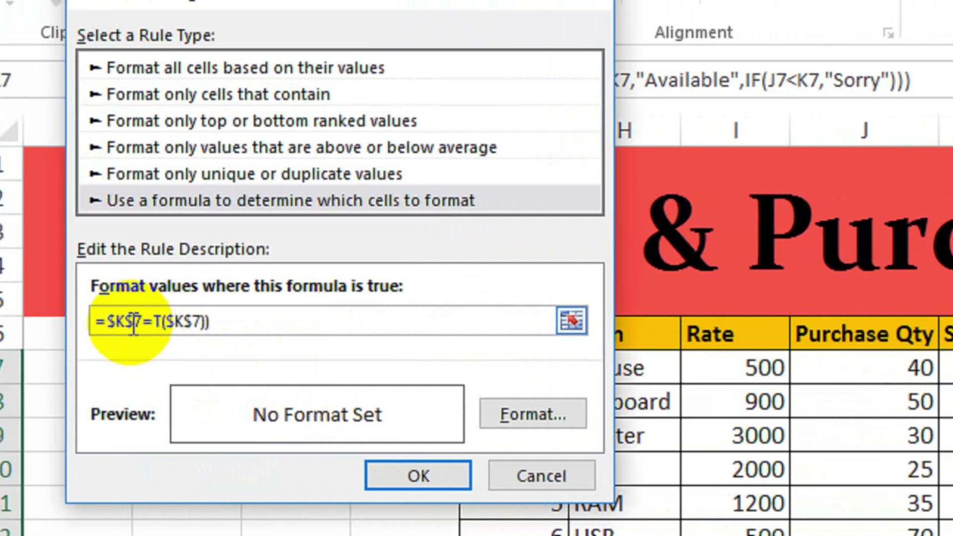
key(BackSpace)
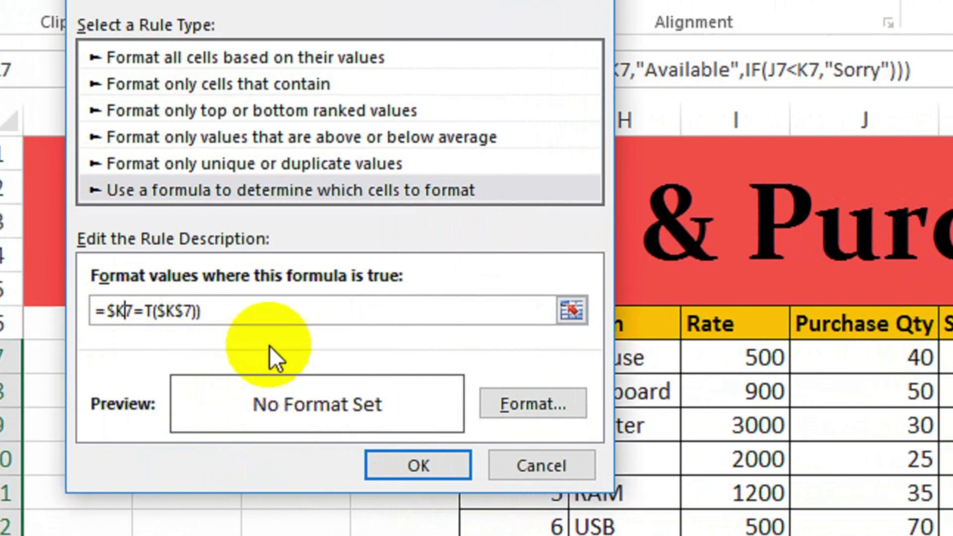
key(BackSpace)
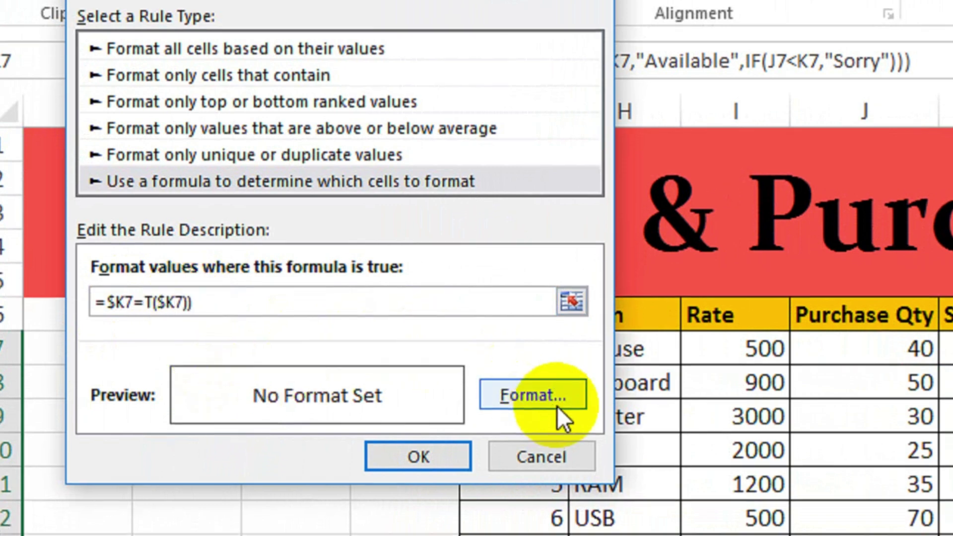
Set the second rule's format to a white font colour so the matching Status Qty text is hidden
click(559, 408)
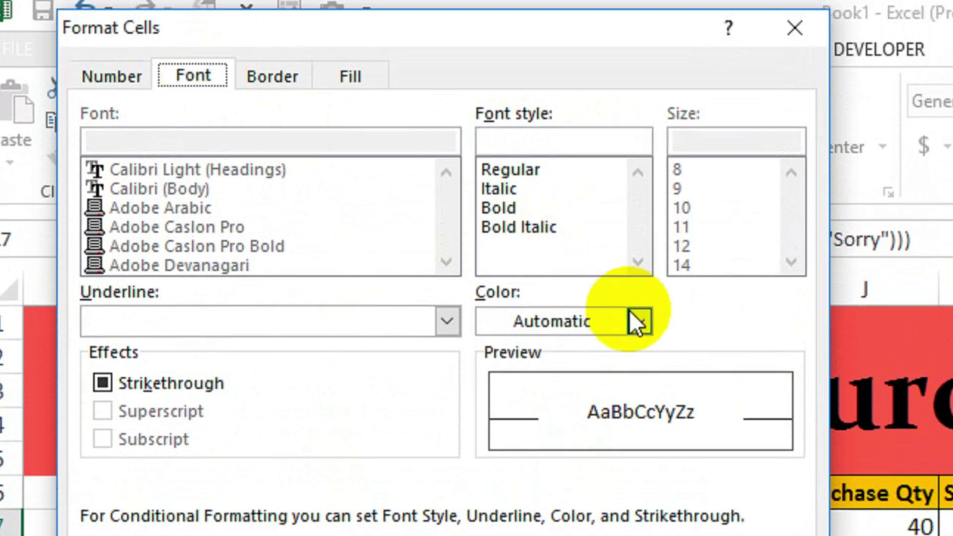
click(633, 303)
click(499, 402)
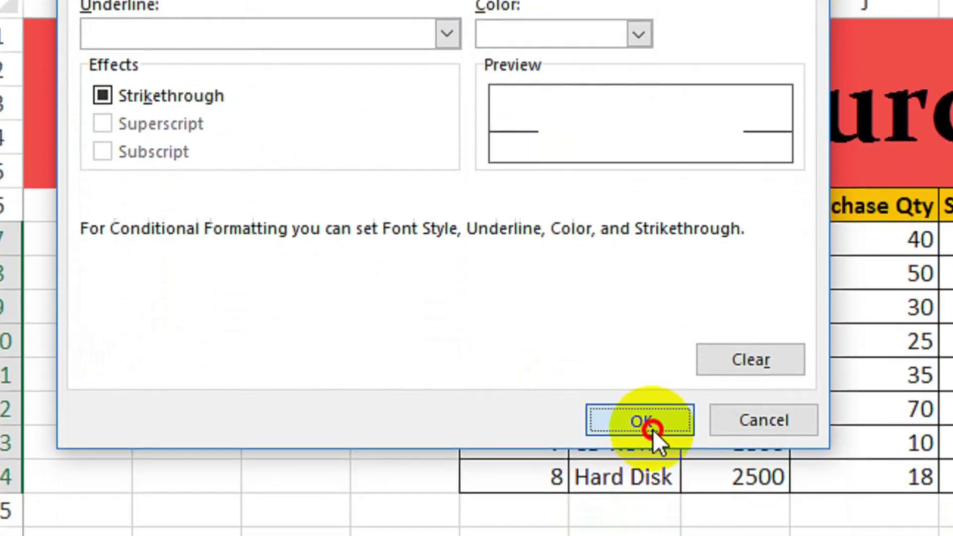
click(651, 428)
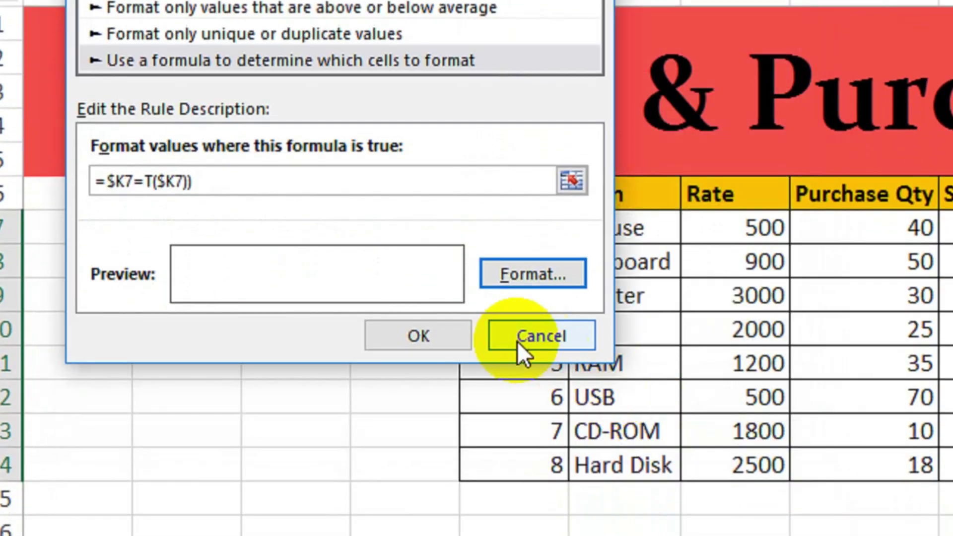
Remove the extra closing parenthesis so the second rule's formula reads =$K7=T($K7), and apply the rule
click(443, 334)
click(911, 403)
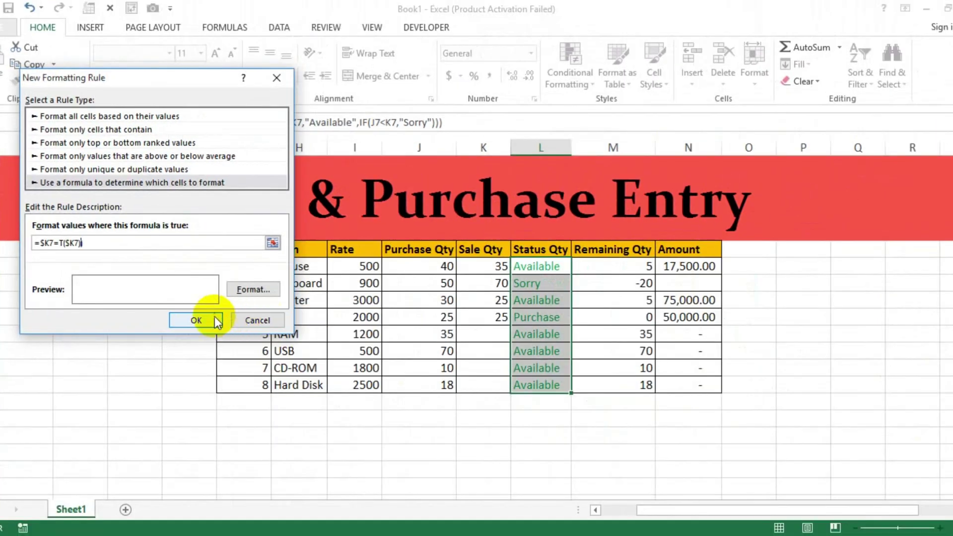
click(456, 321)
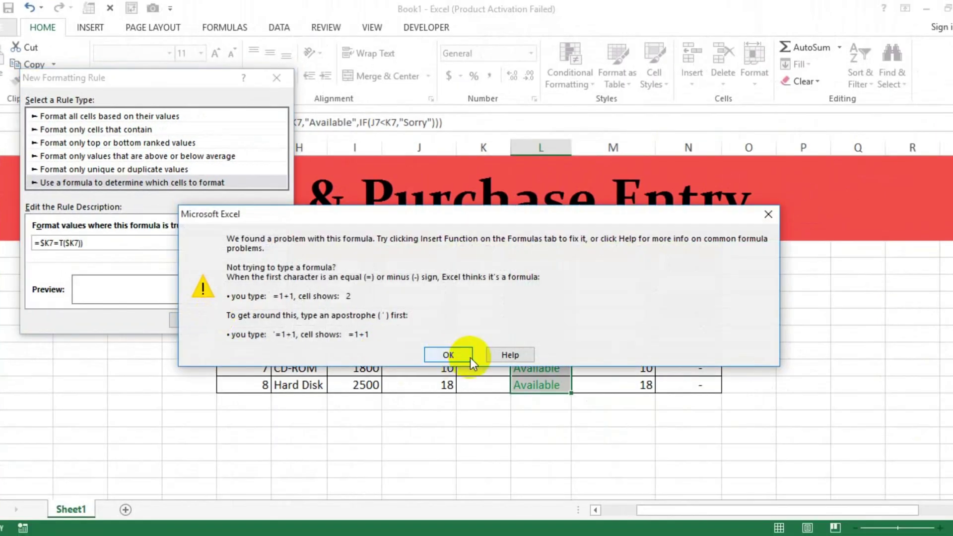
click(448, 354)
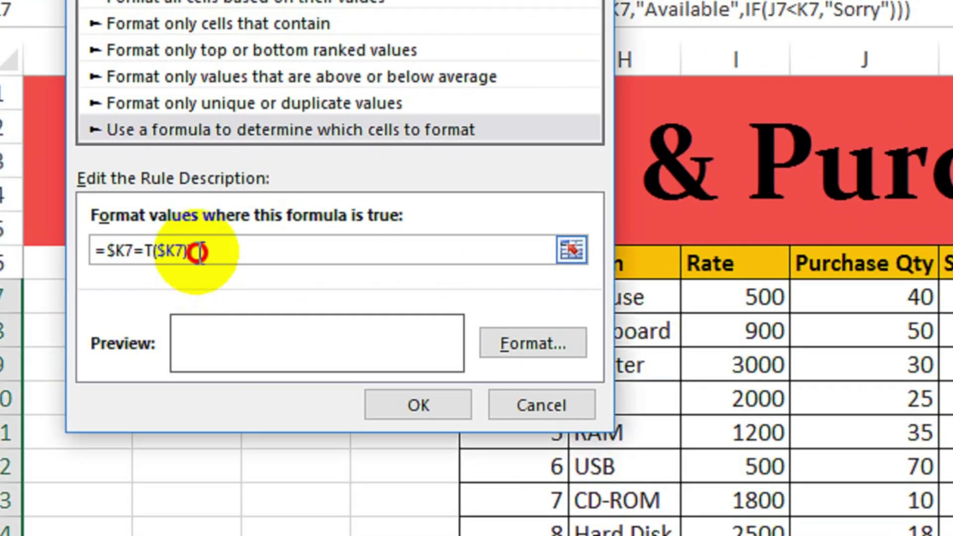
click(85, 243)
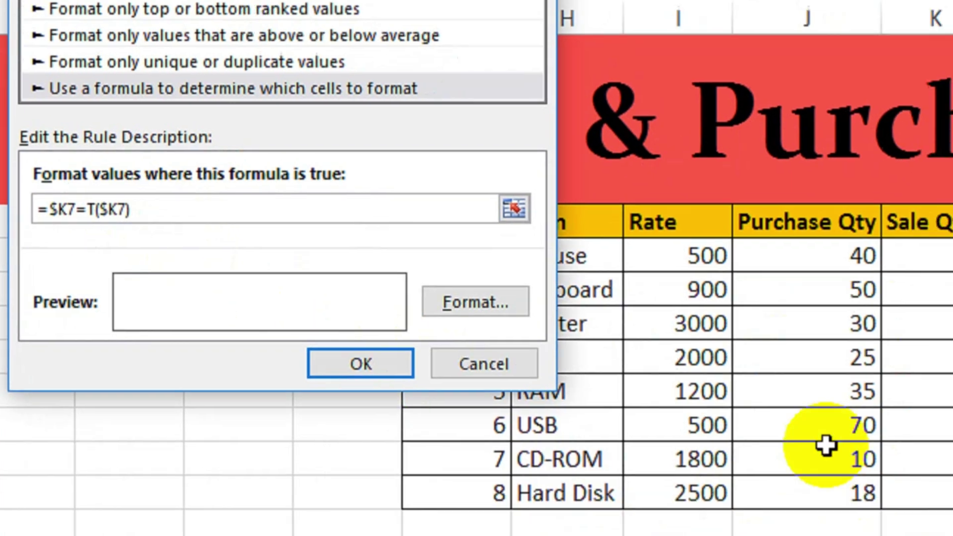
click(418, 405)
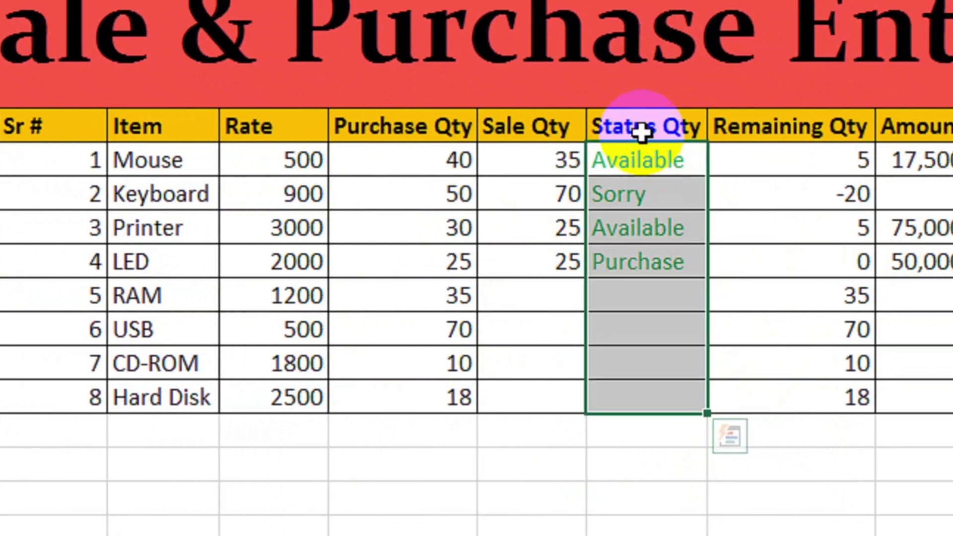
Test the rules by entering a Sale Qty of 20 for RAM and checking that row's Status Qty cell
click(641, 298)
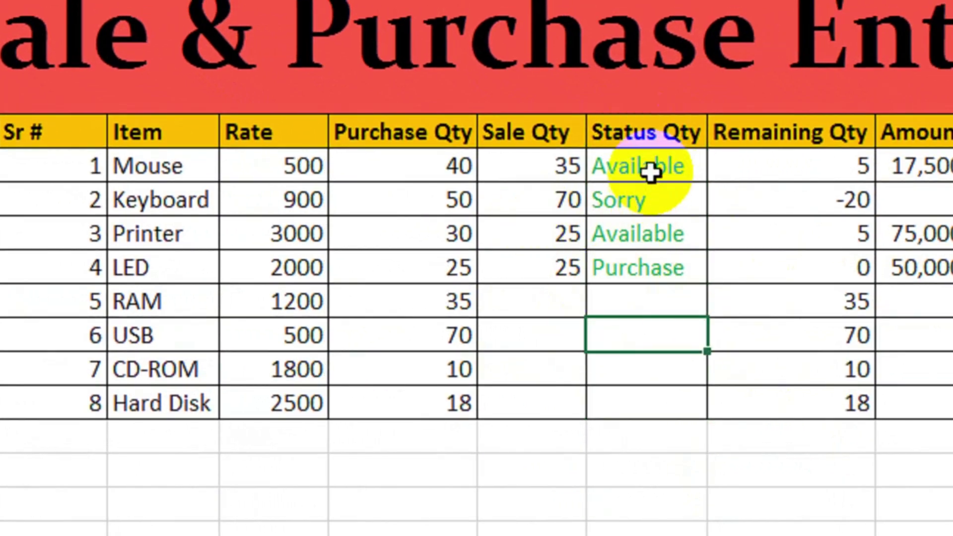
drag(651, 172, 638, 290)
click(545, 305)
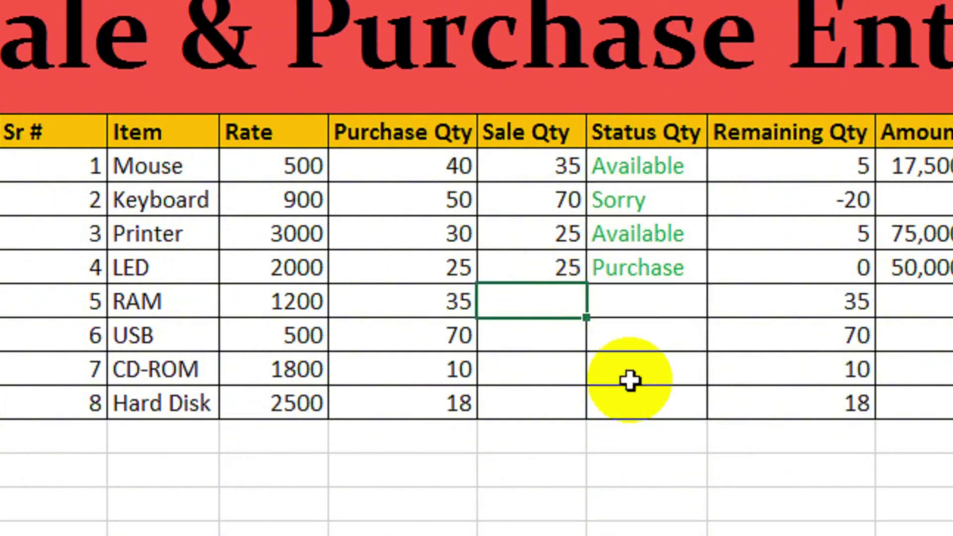
click(469, 304)
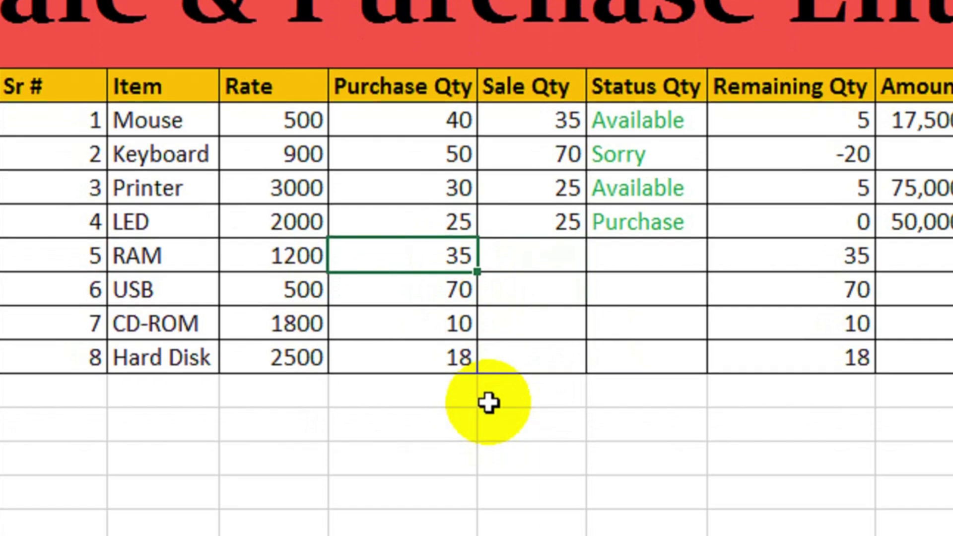
click(535, 269)
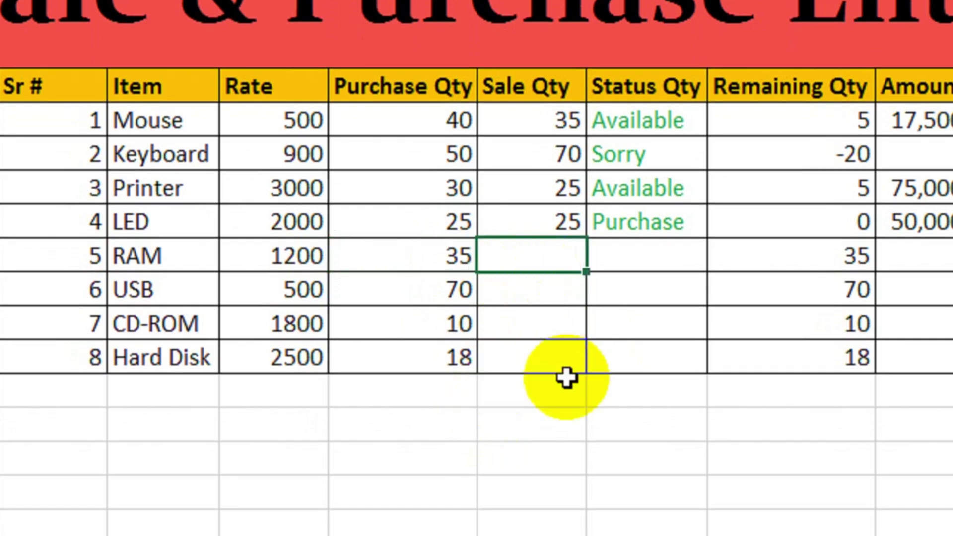
text(20)
key(Return)
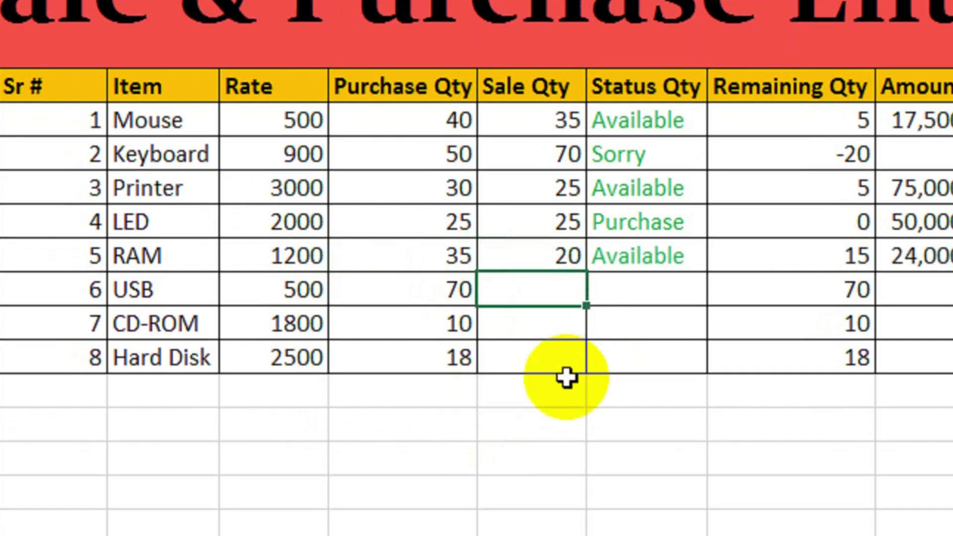
click(667, 258)
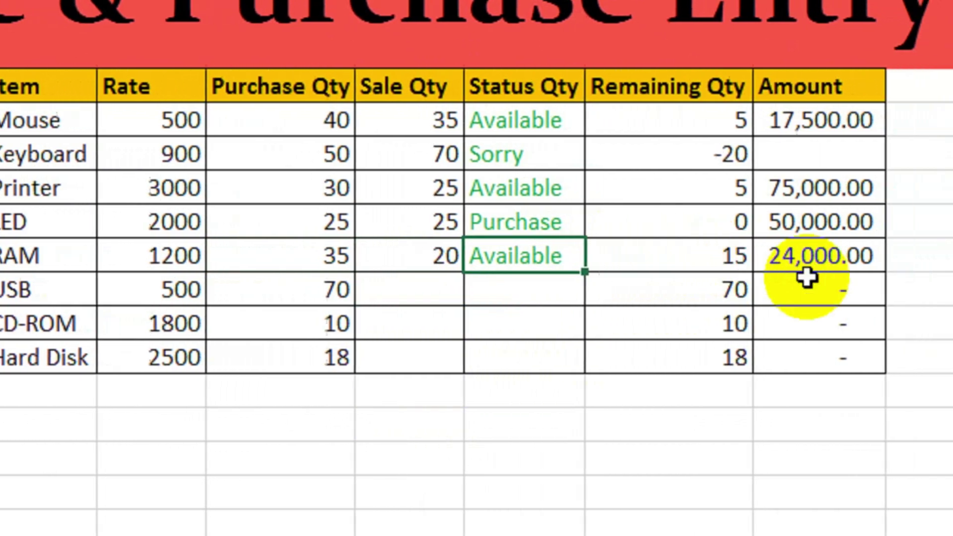
Enter a Sale Qty of 70 for USB and 12 for CD-ROM, checking each row's Status Qty cell
click(381, 292)
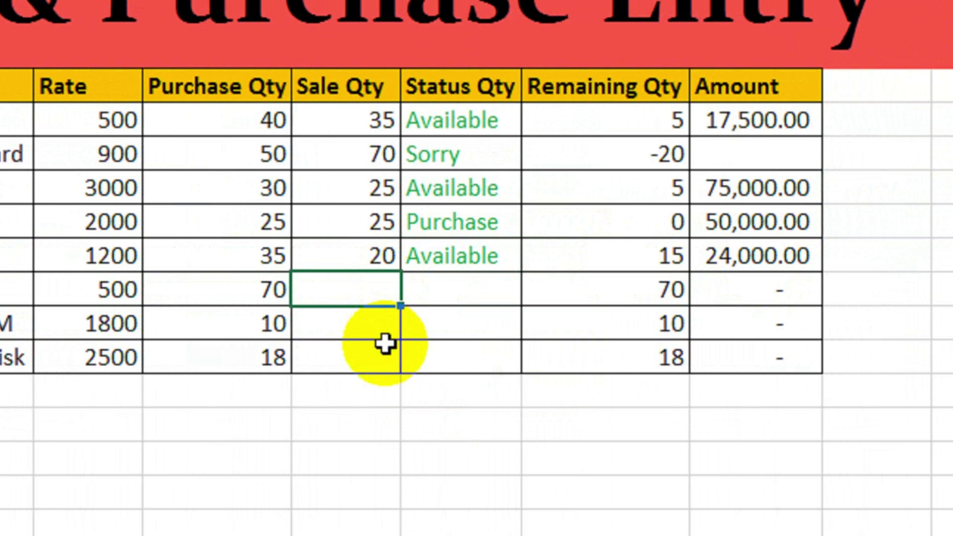
key(Return)
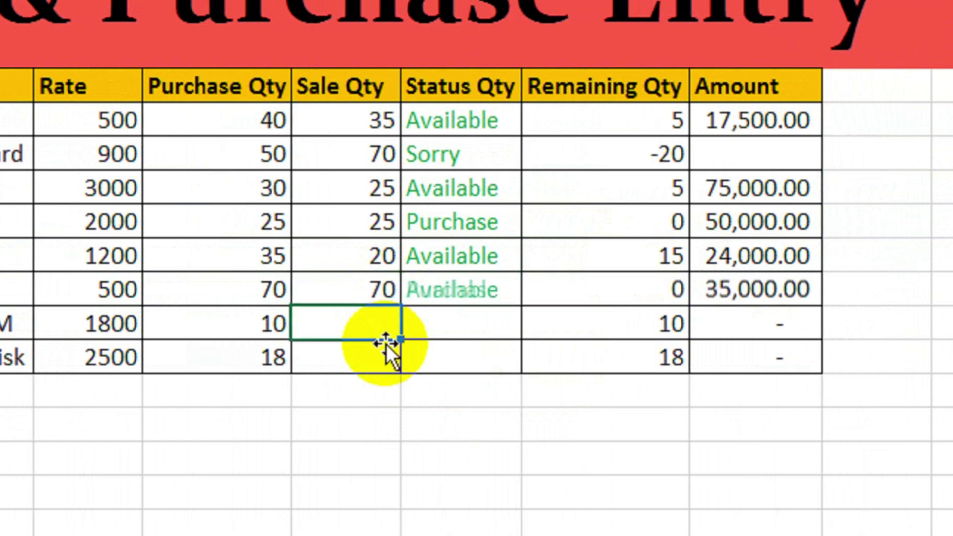
click(462, 301)
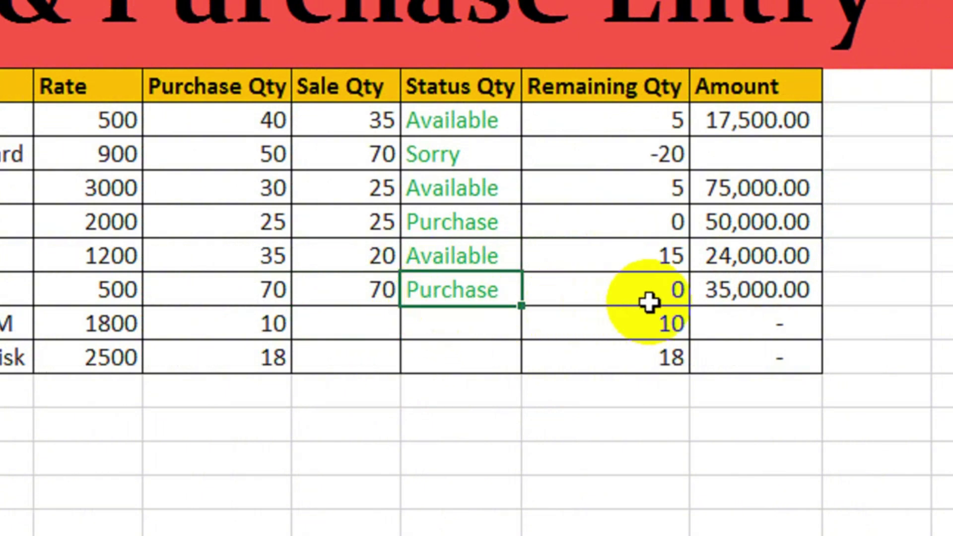
click(367, 332)
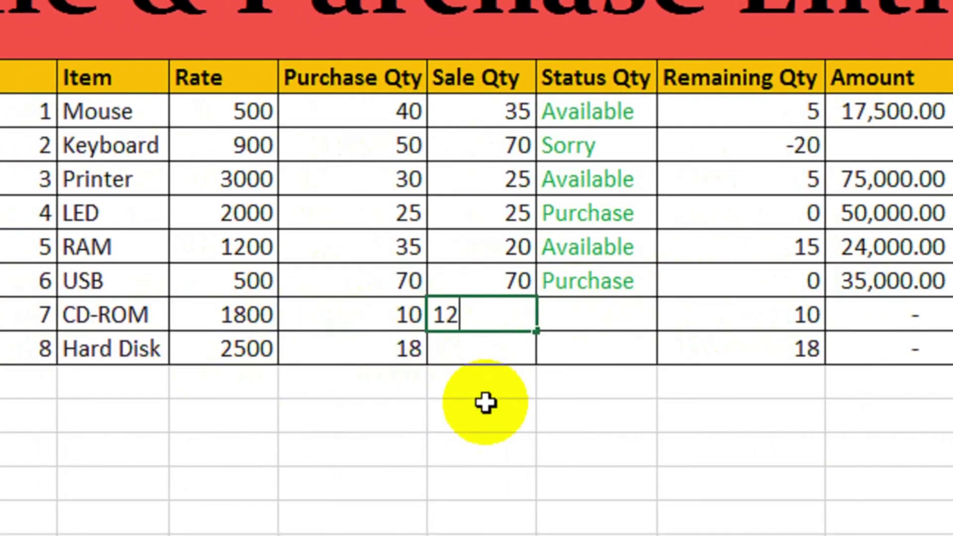
key(Return)
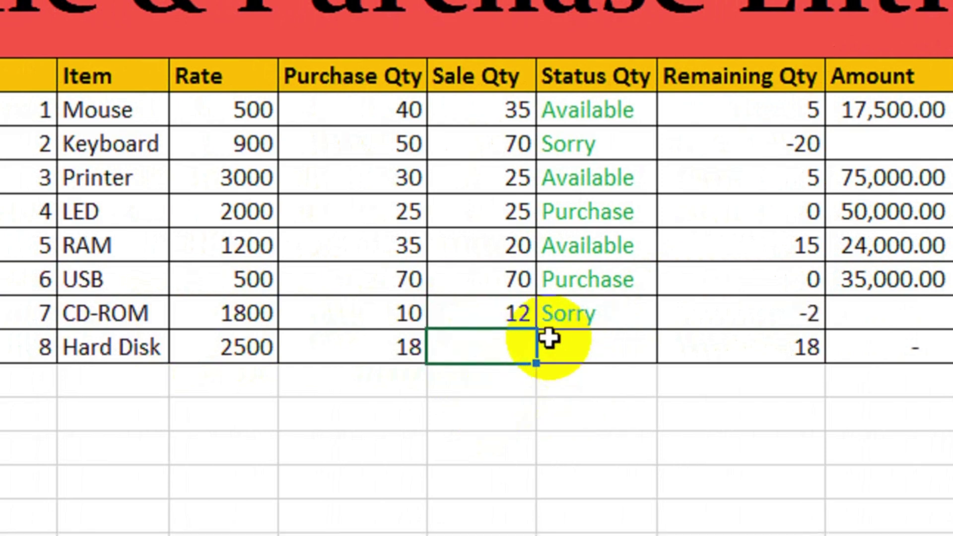
click(591, 315)
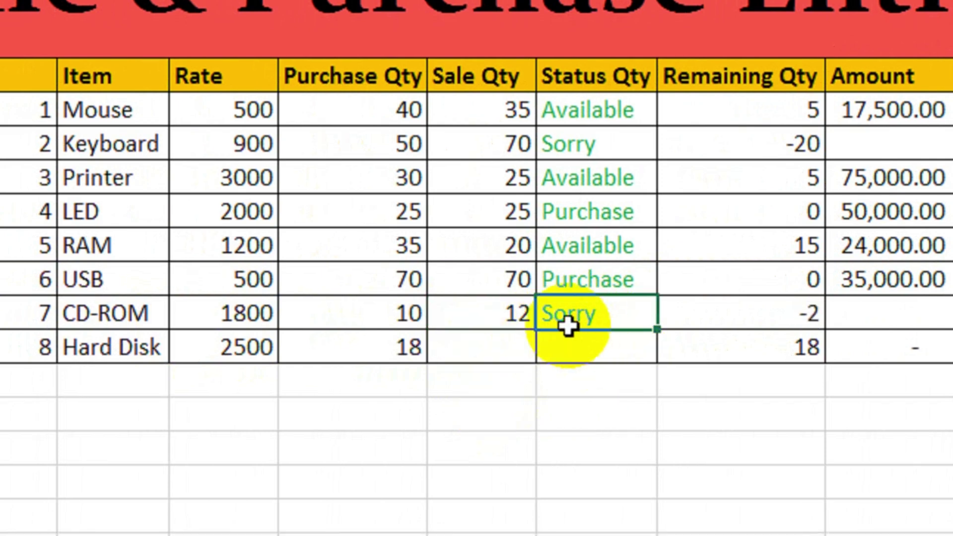